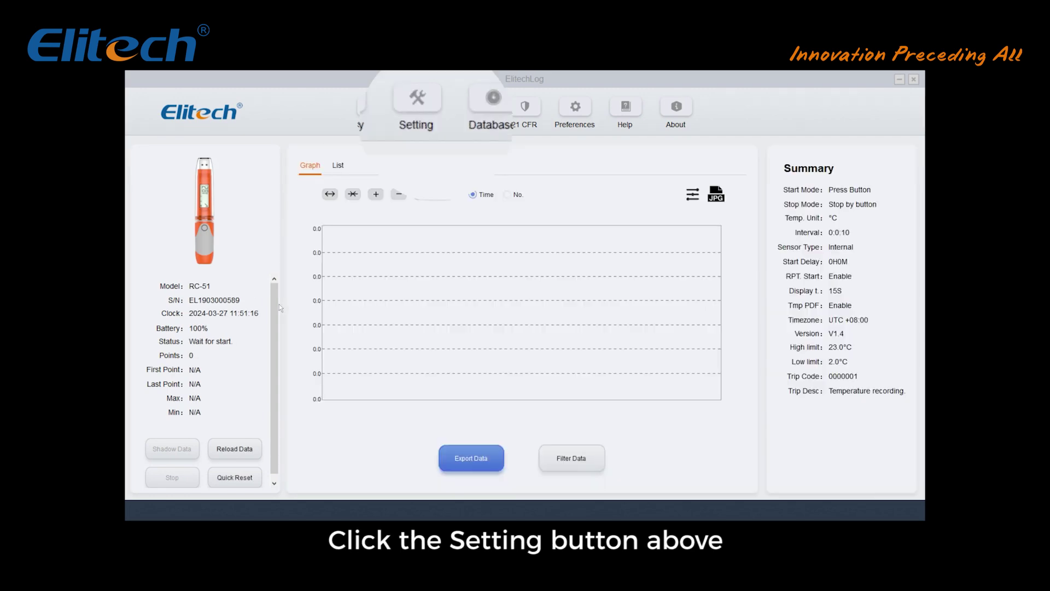
In the logger settings, check the 10-second and 6-day options, then keep Logging Interval at 0 H 1 M 0 S
click(424, 101)
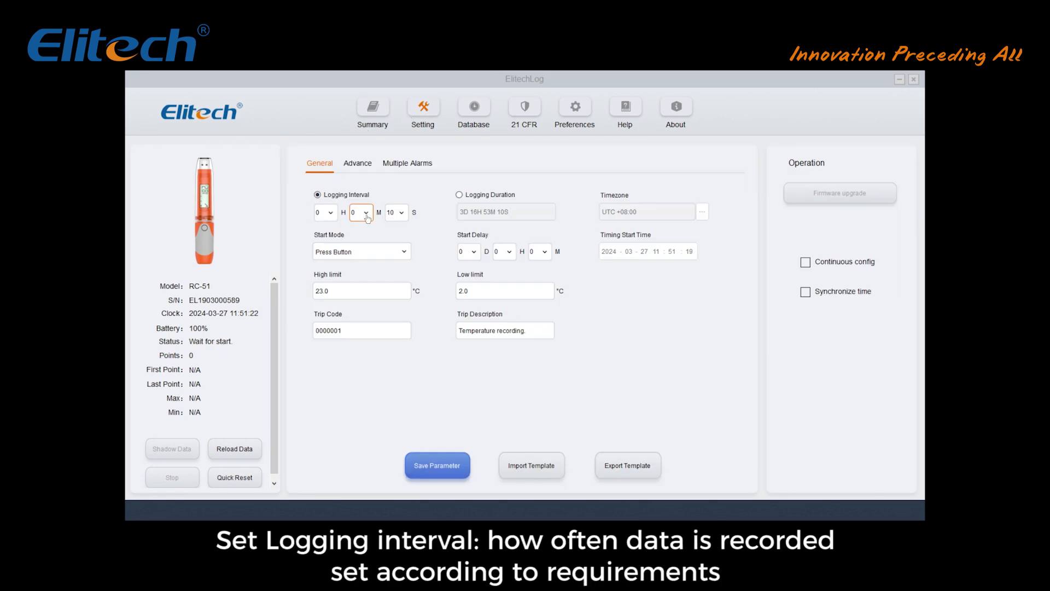
click(389, 214)
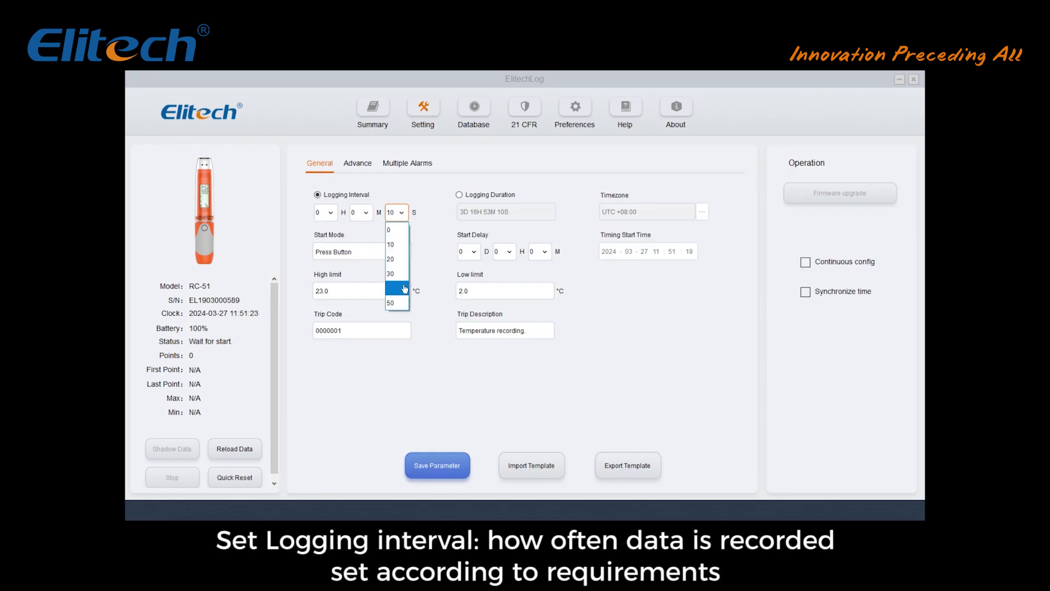
click(399, 244)
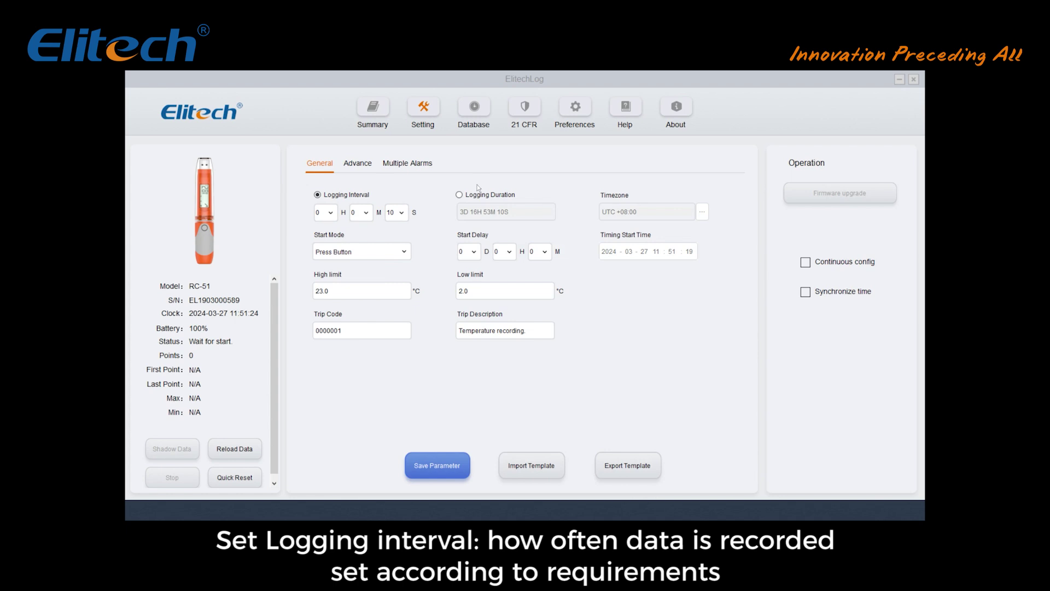
click(459, 195)
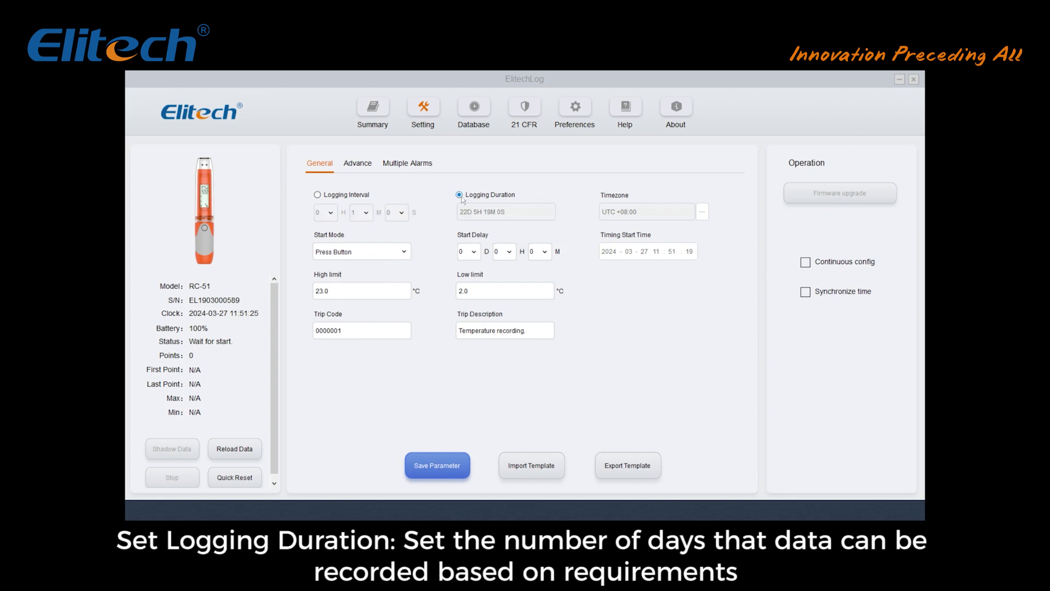
click(510, 215)
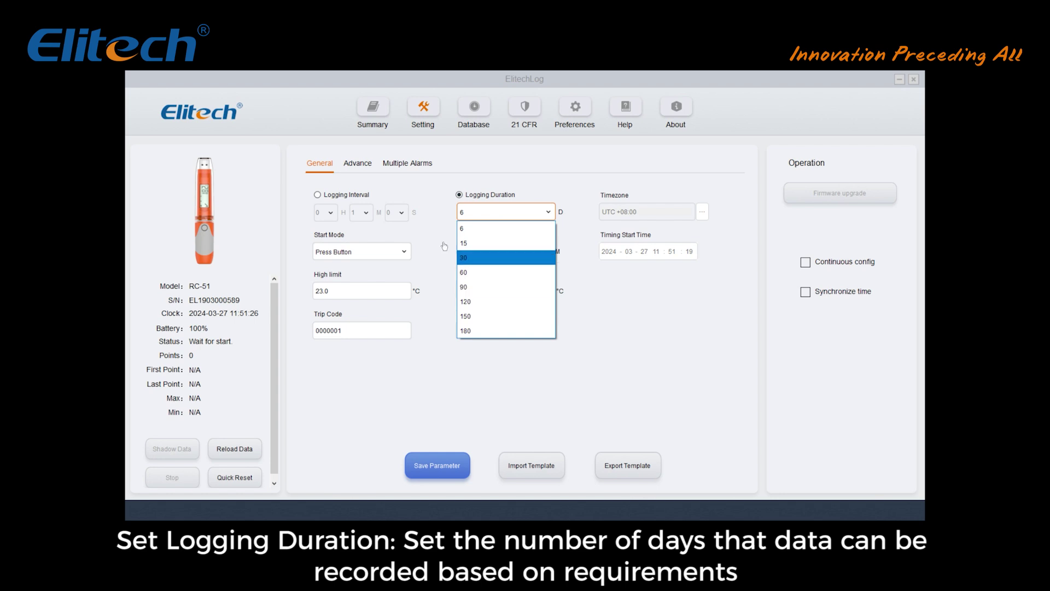
click(434, 196)
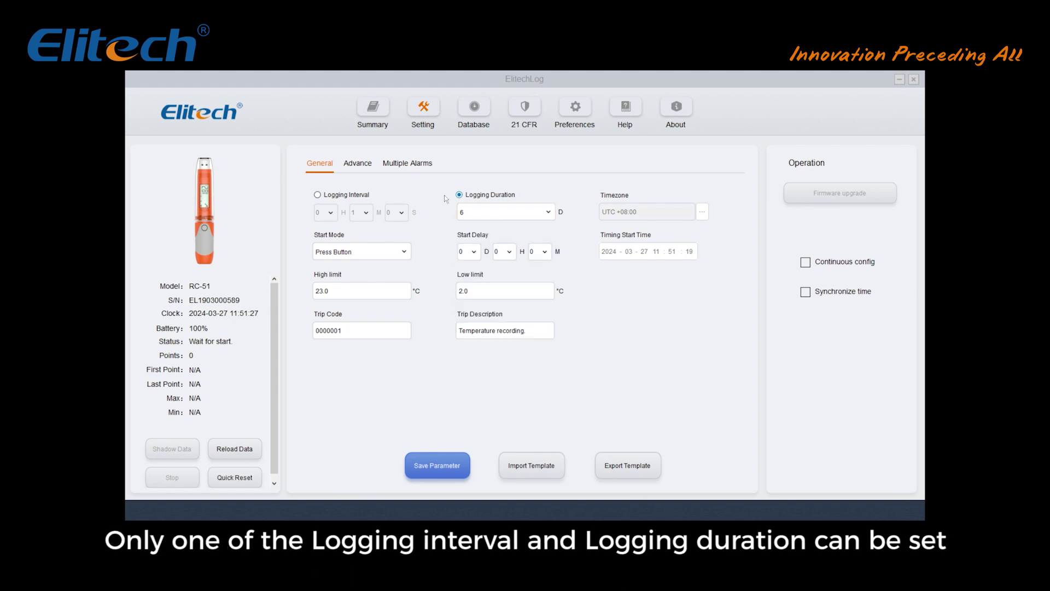
click(317, 195)
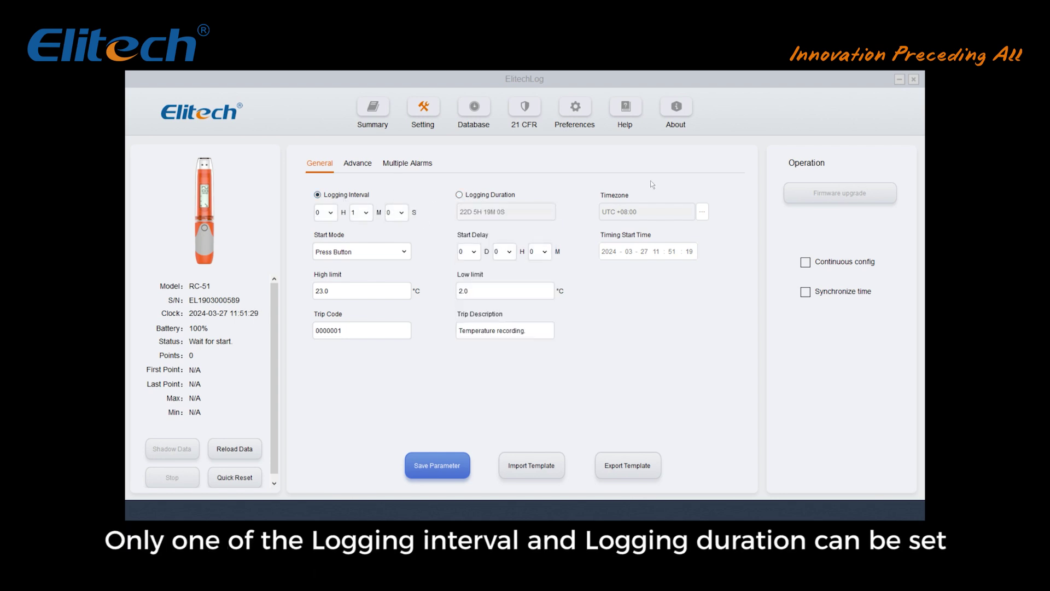
Keep the timezone at UTC +08:00 and try the immediate and button-press start modes
click(702, 211)
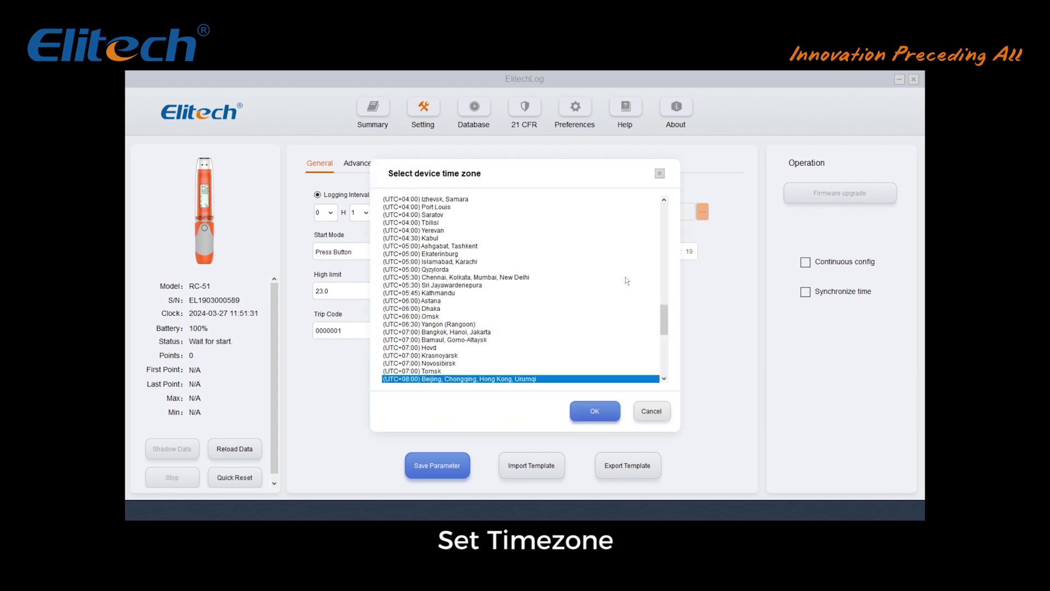
click(651, 410)
click(382, 252)
click(384, 269)
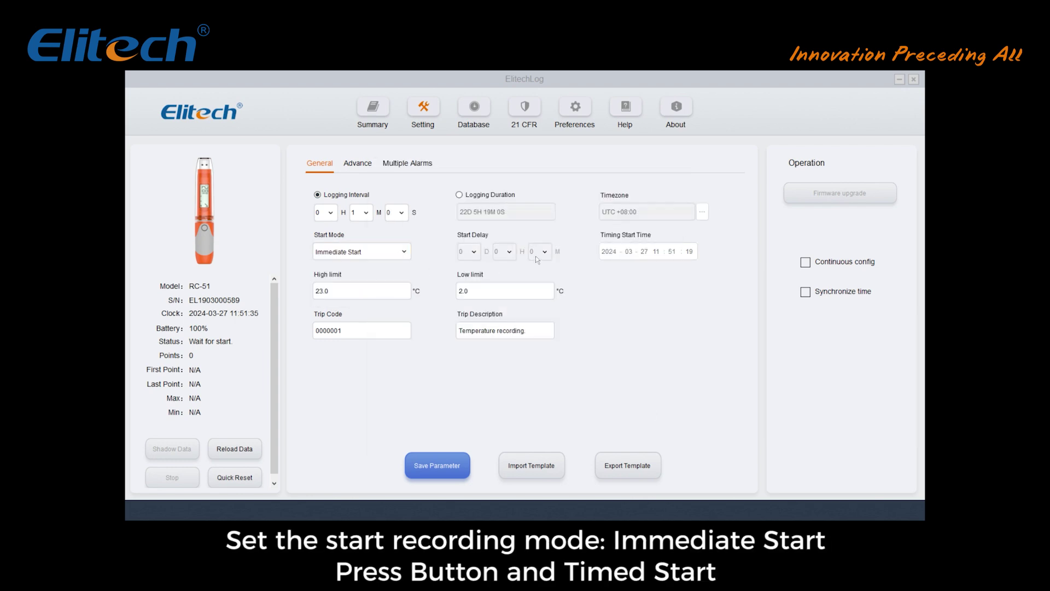
click(402, 249)
click(377, 283)
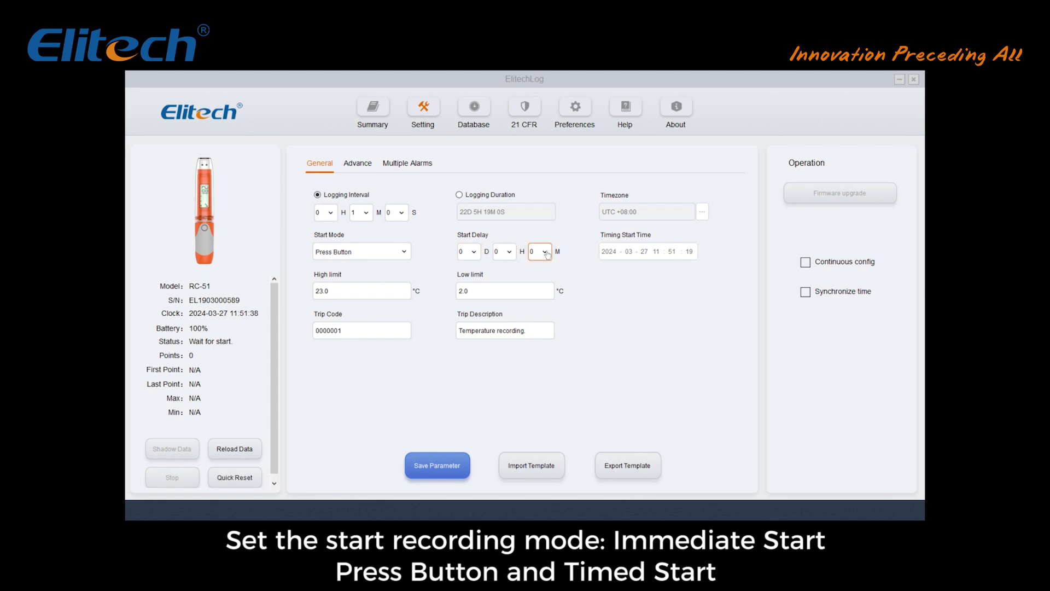
click(541, 252)
click(405, 256)
click(403, 252)
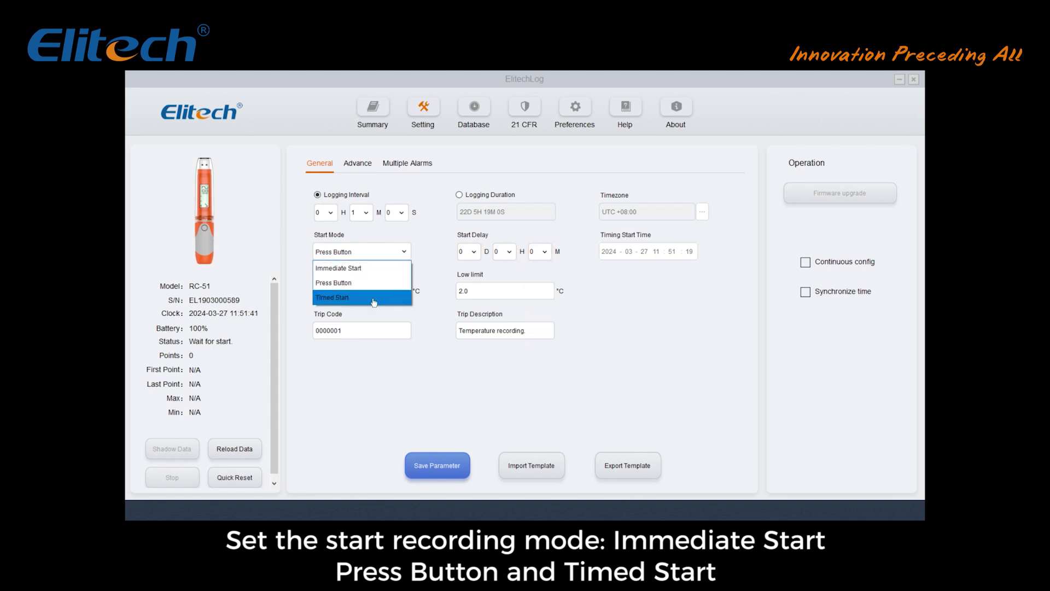
click(378, 295)
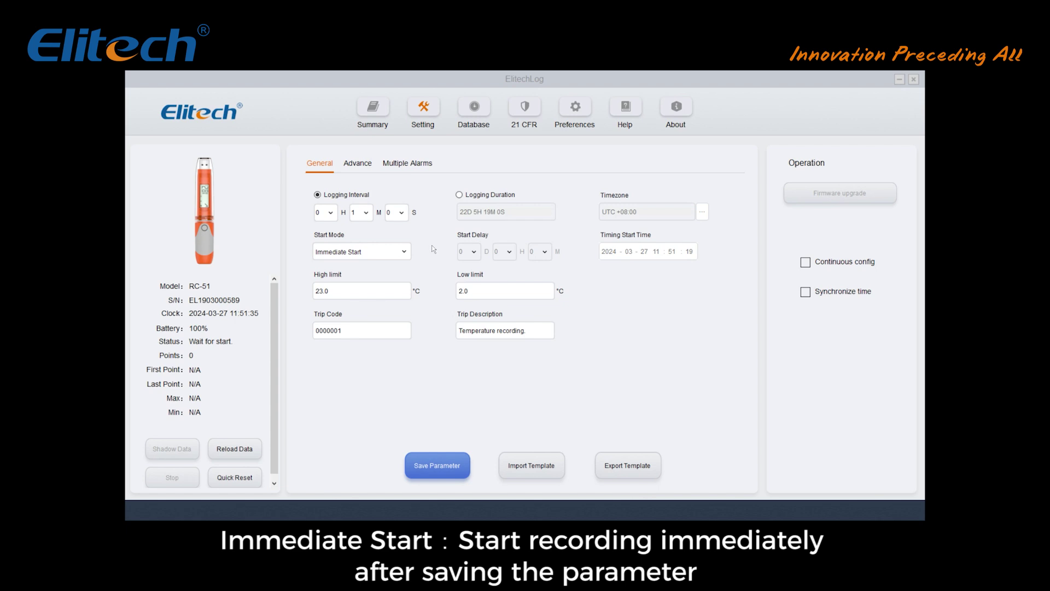
click(404, 251)
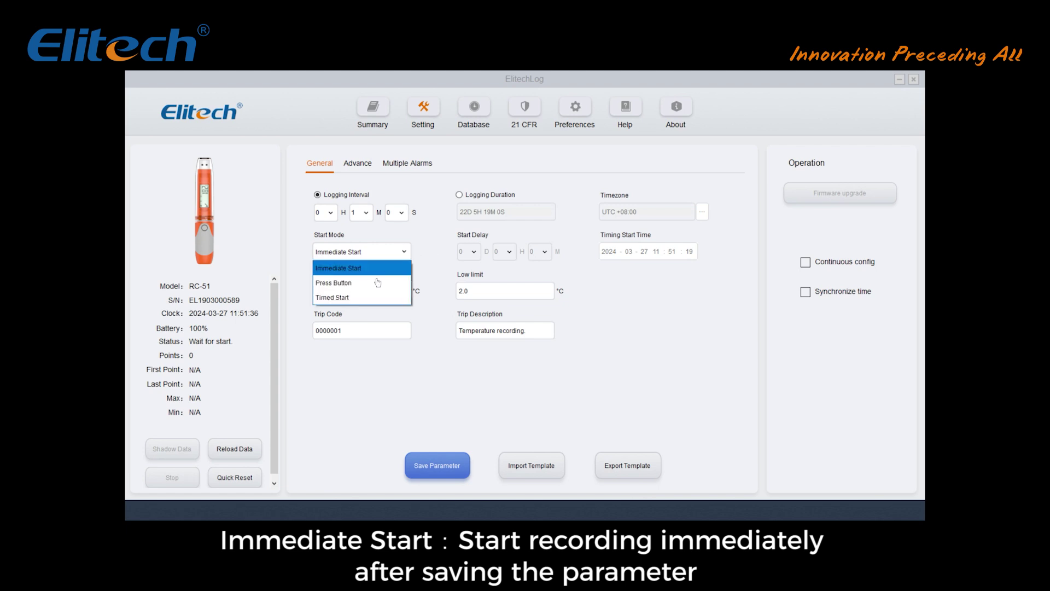
click(375, 283)
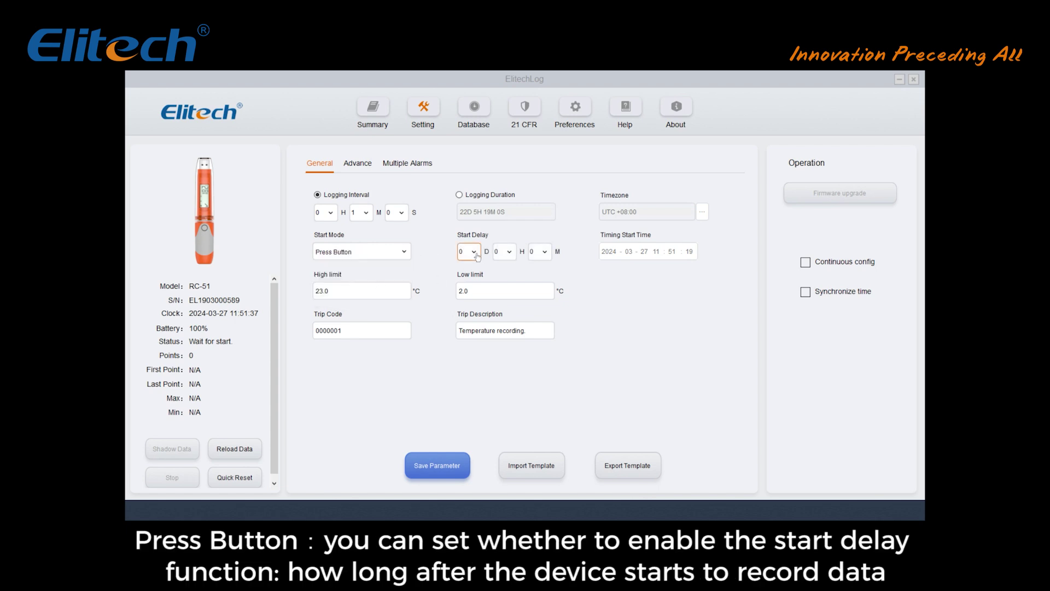
click(541, 251)
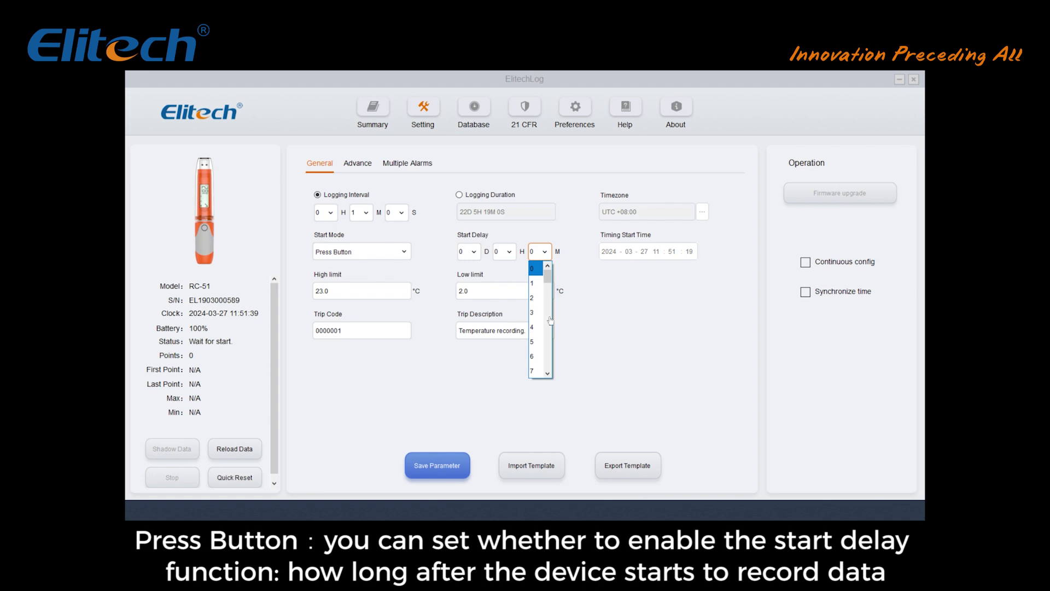
click(407, 260)
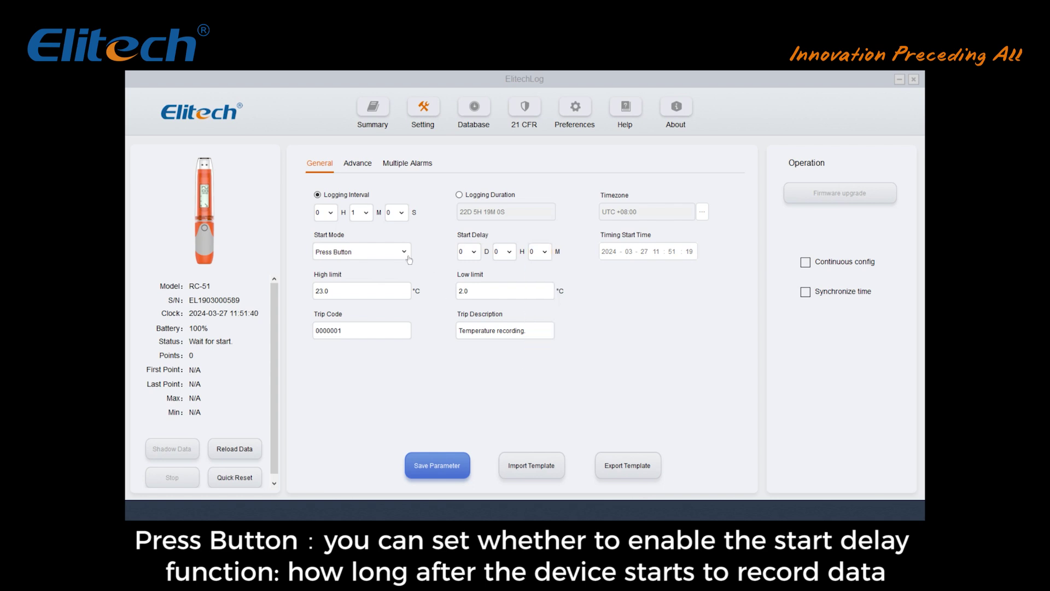
click(404, 255)
click(375, 300)
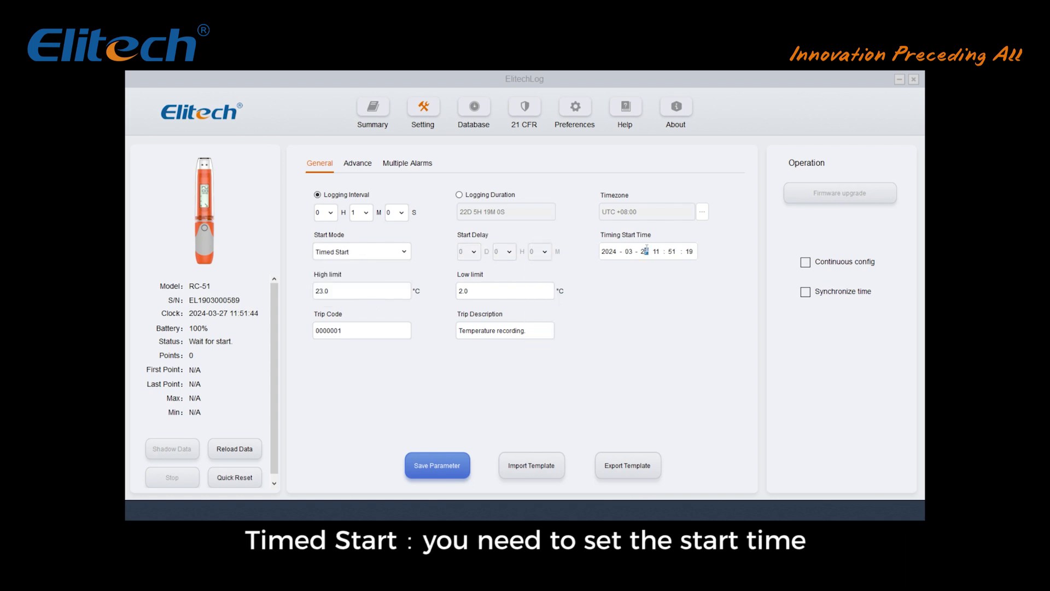
click(356, 289)
Set the high temperature limit to 10 and the low limit to 0
key(ctrl+a)
text(10)
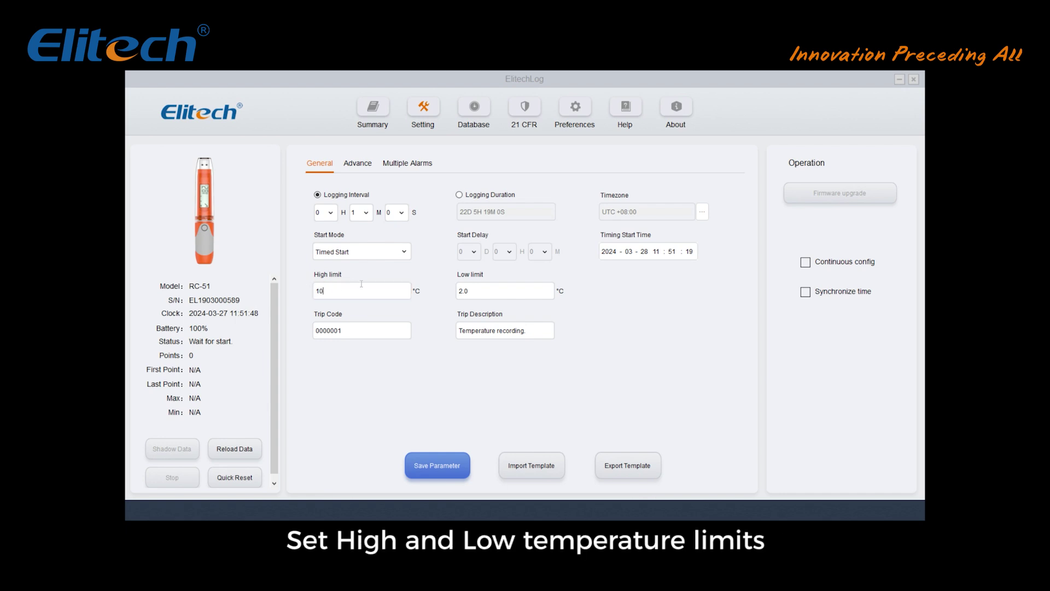
click(480, 291)
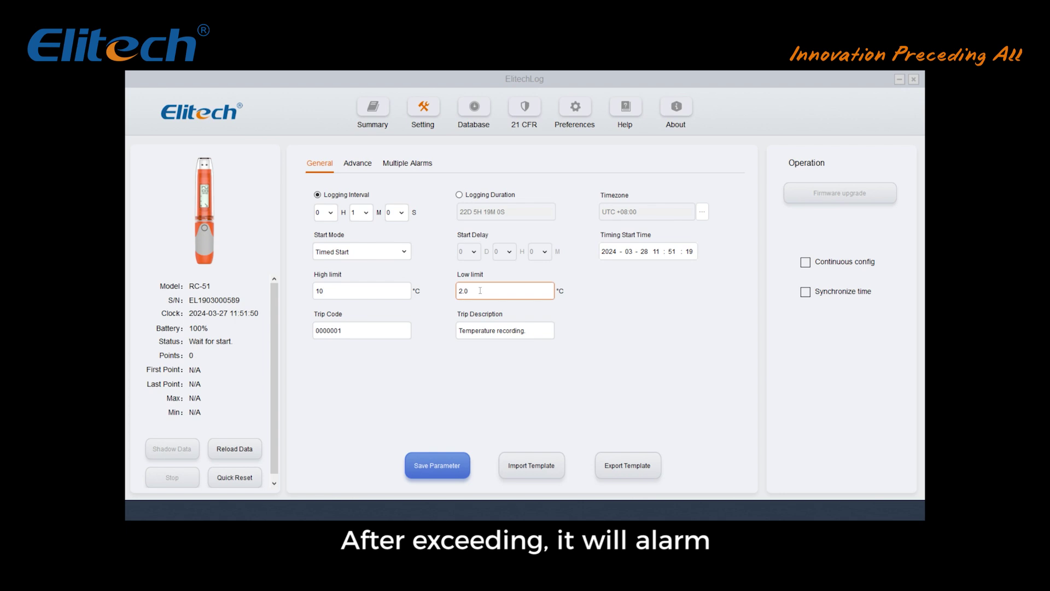
key(ctrl+a)
click(438, 287)
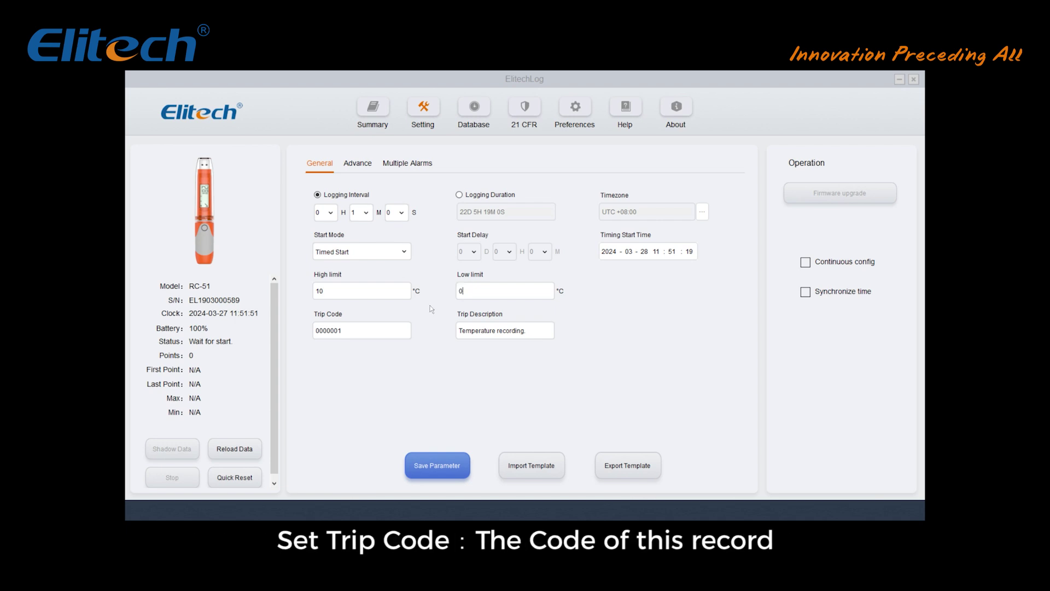
Check the Trip Code and Trip Description fields, then go to the Advance settings page
double_click(334, 330)
click(345, 330)
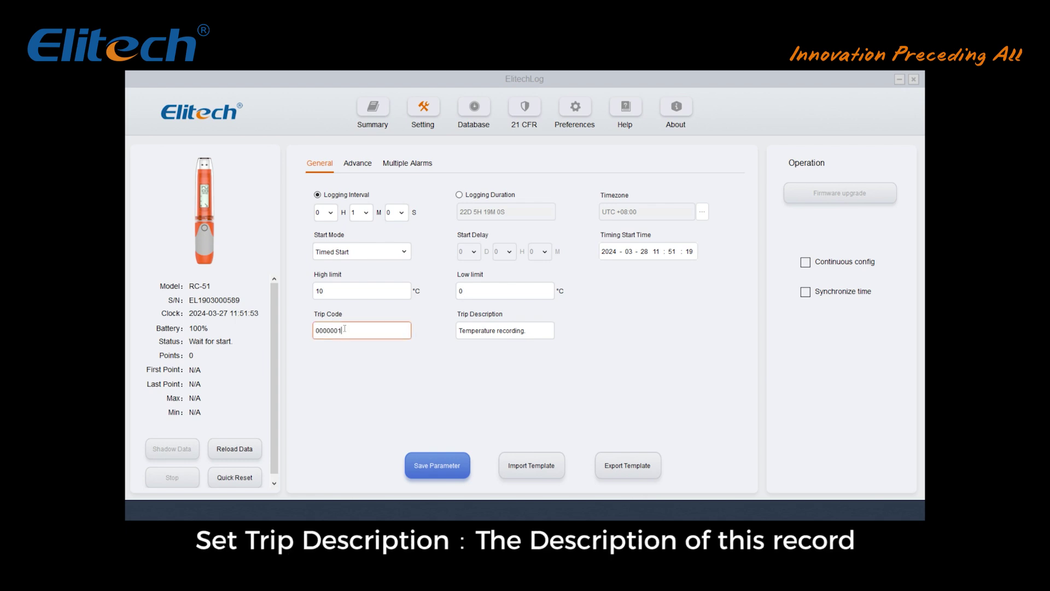
click(508, 330)
click(355, 163)
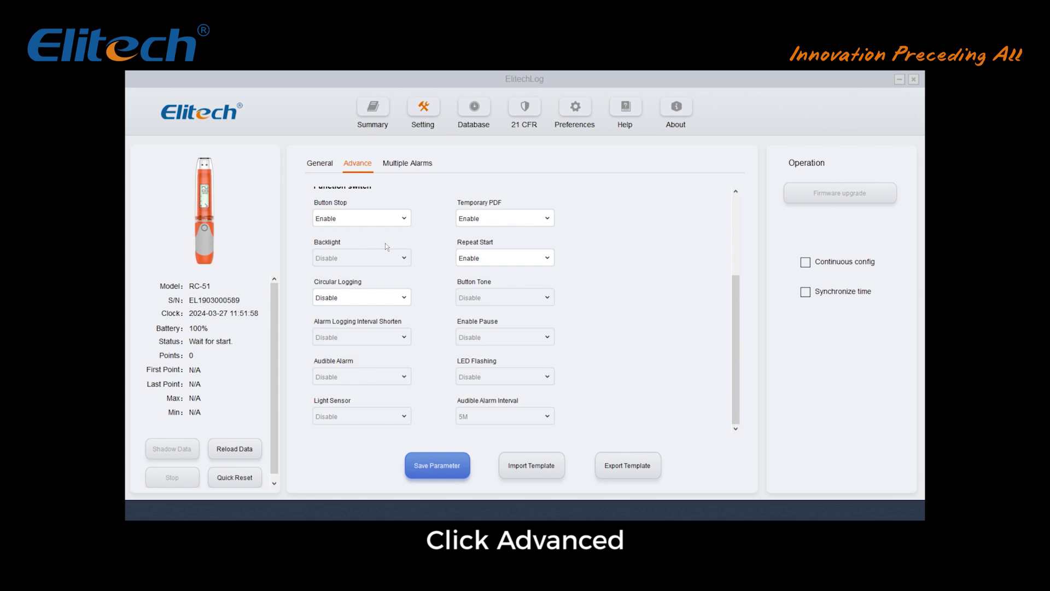
drag(737, 341, 738, 302)
scroll(749, 232, up, 2)
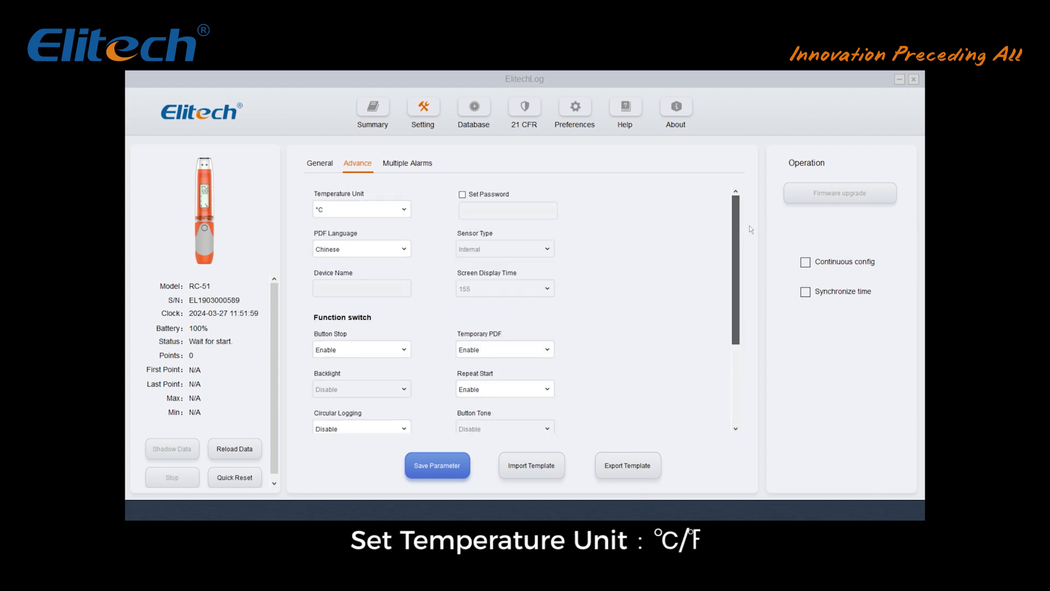
click(405, 211)
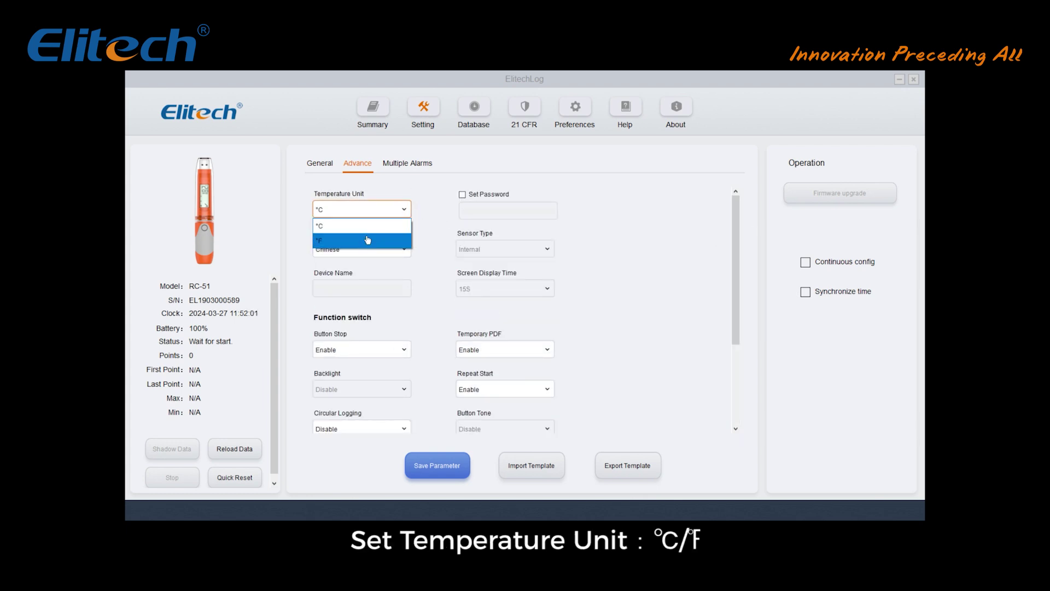
click(466, 199)
click(462, 194)
text(*****)
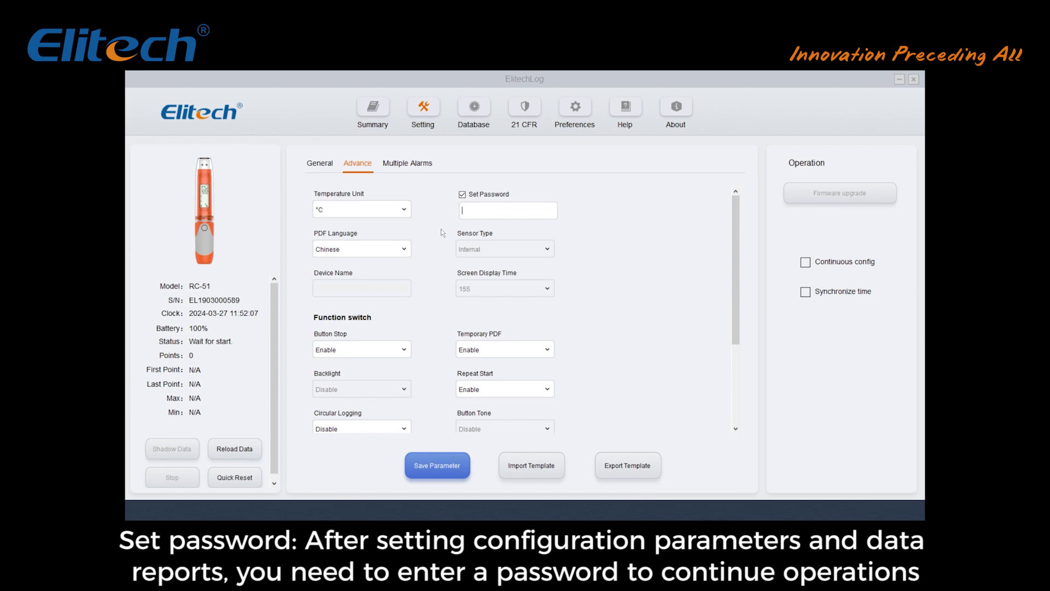
click(462, 194)
click(371, 249)
click(419, 229)
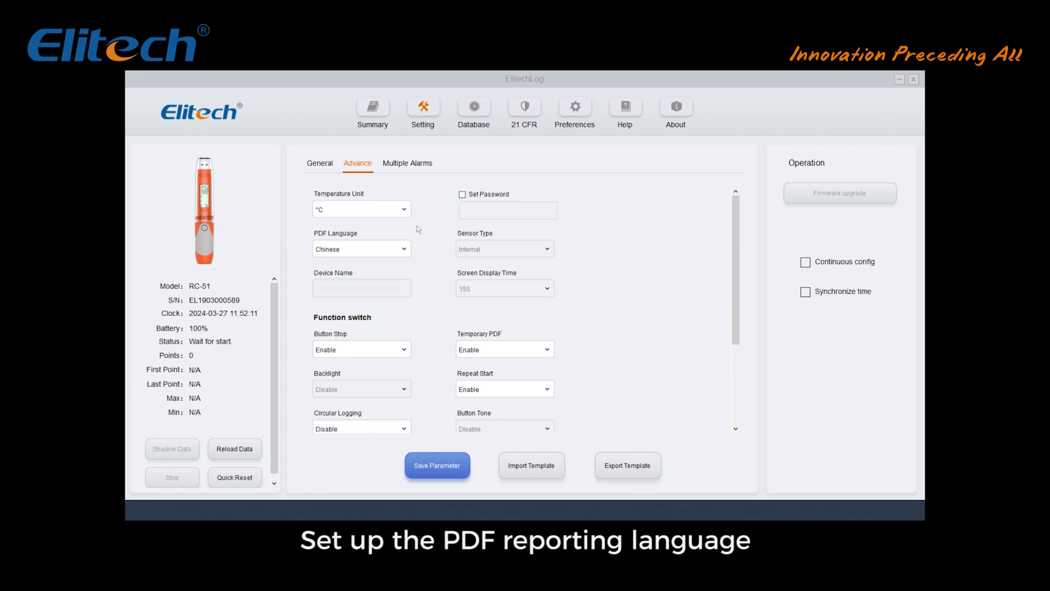
Keep Button Stop and Temporary PDF enabled
scroll(391, 288, down, 3)
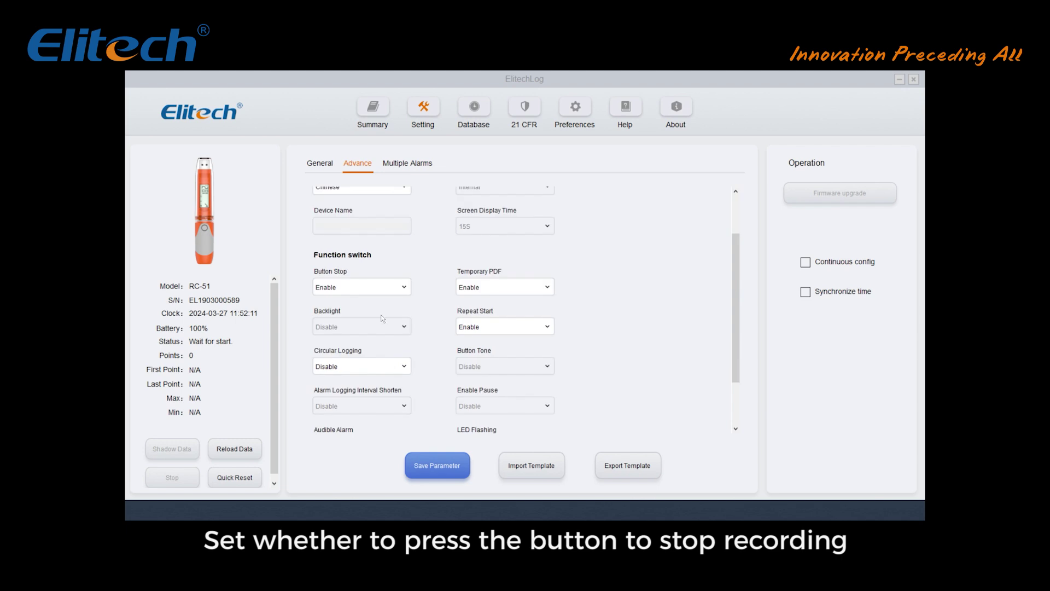
click(386, 228)
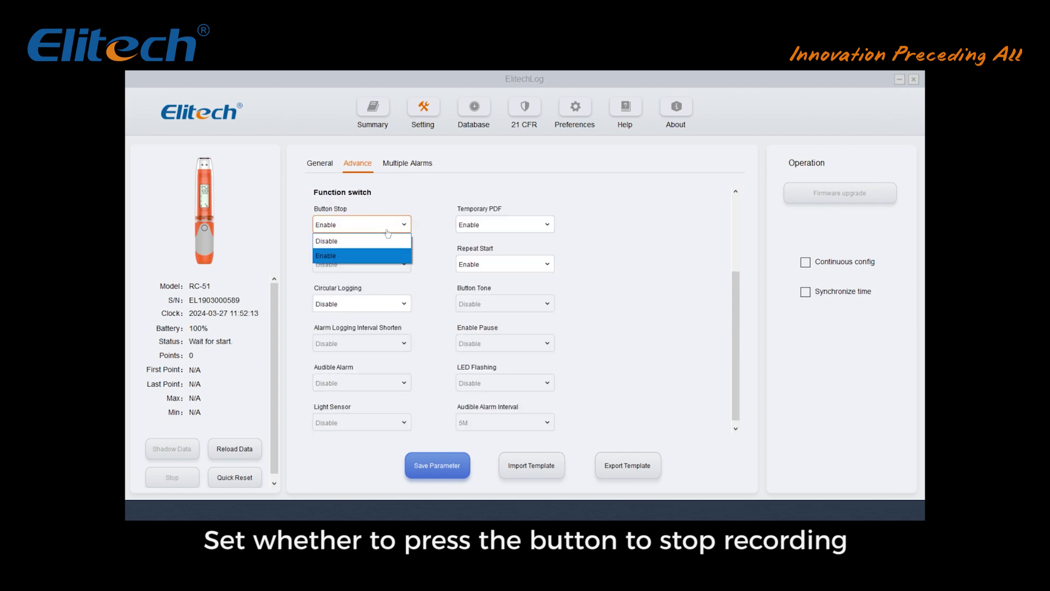
click(490, 230)
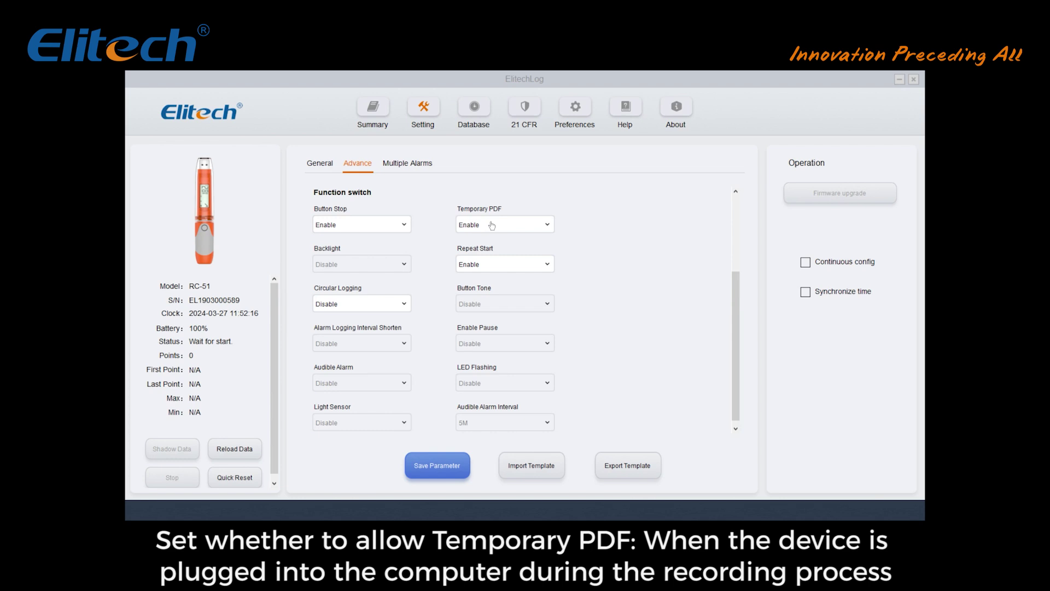
click(491, 225)
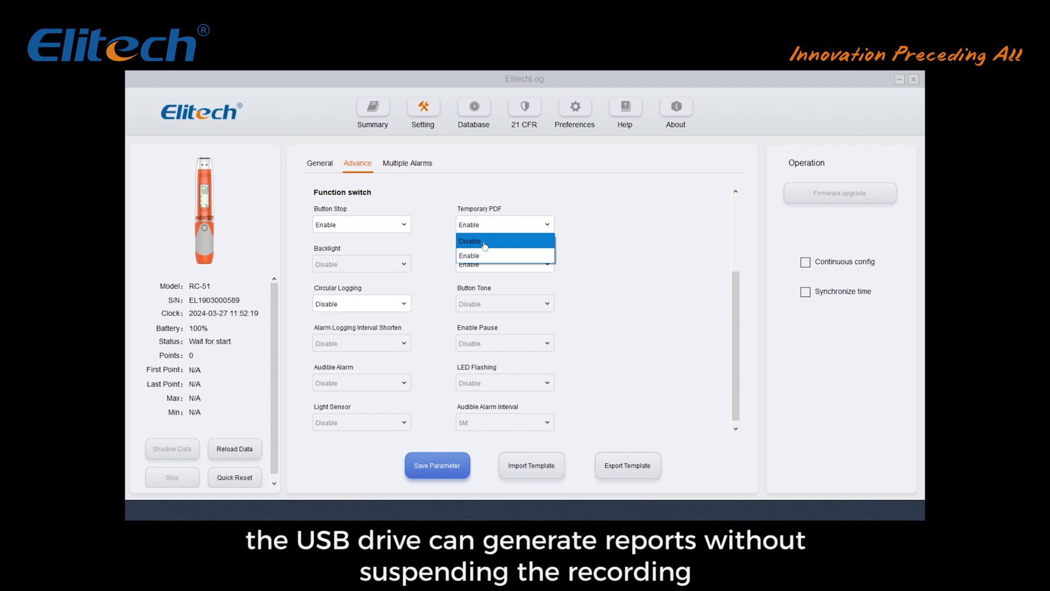
click(443, 246)
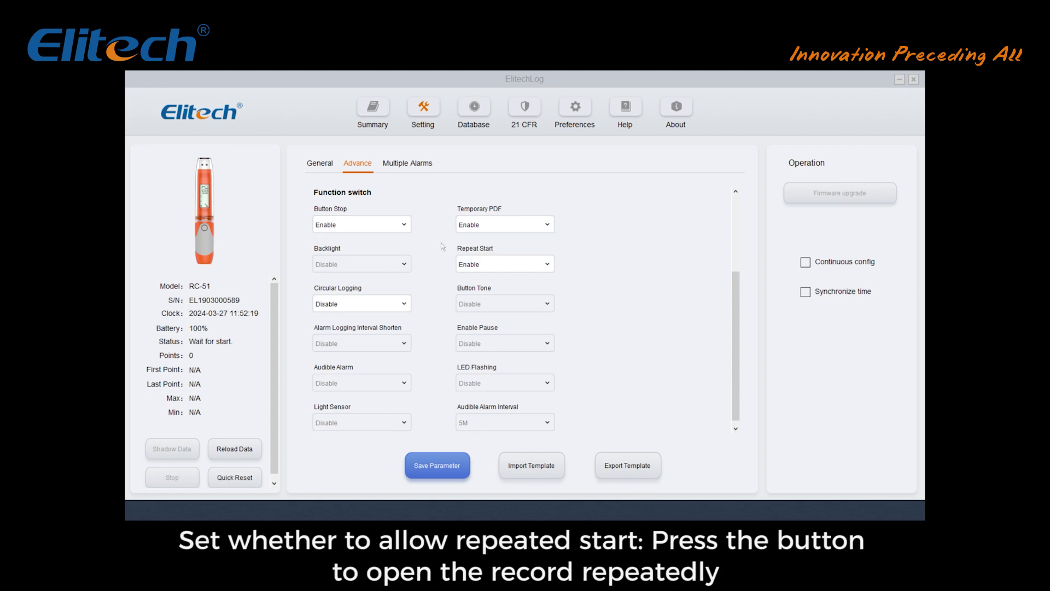
Keep Repeat Start enabled and Circular Logging disabled, then show the Multiple Alarms page
click(484, 267)
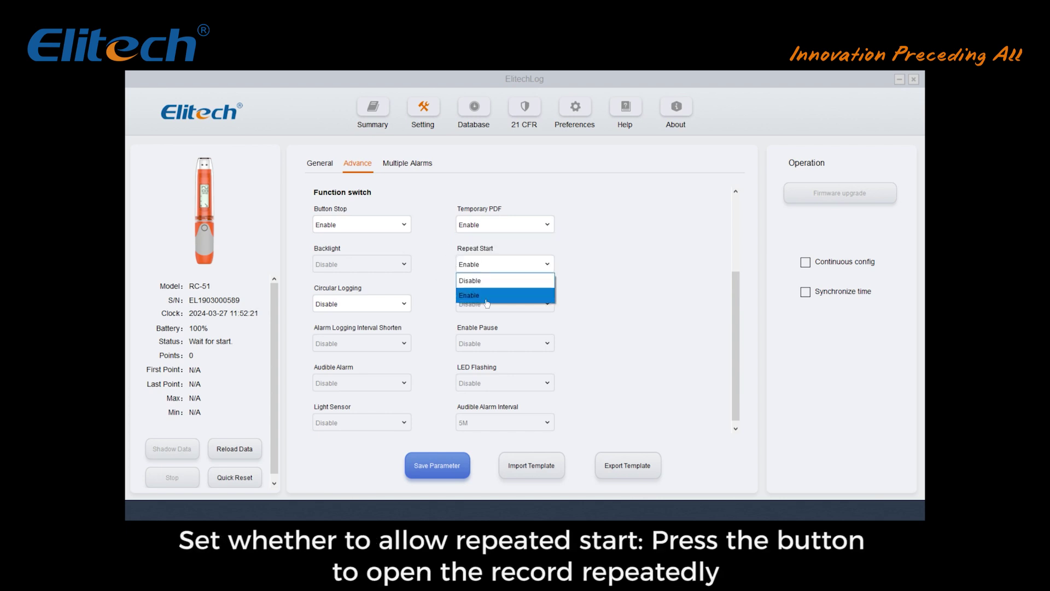
click(438, 271)
click(394, 305)
click(405, 168)
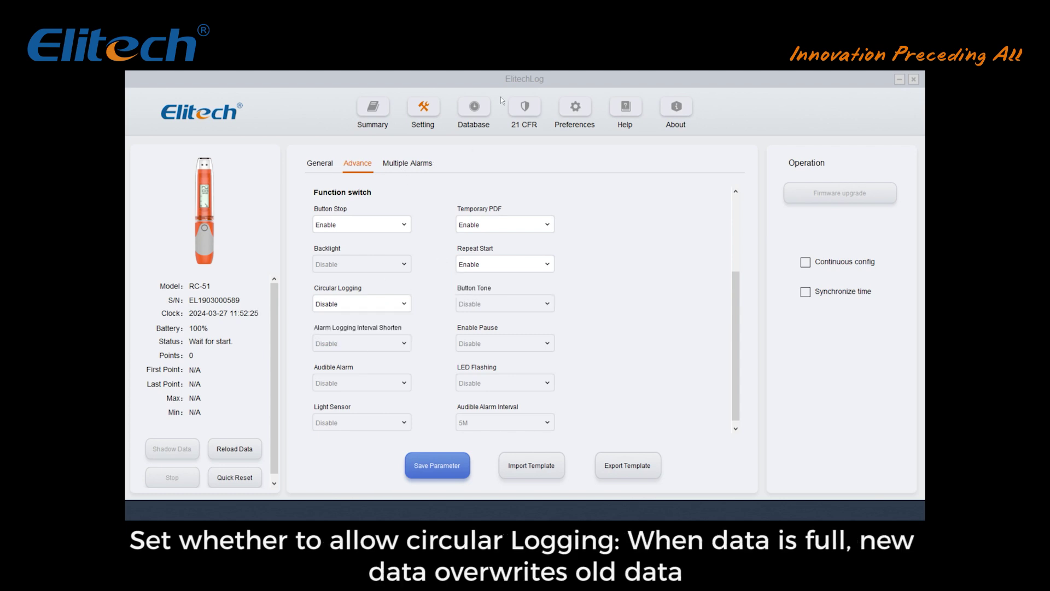
click(404, 167)
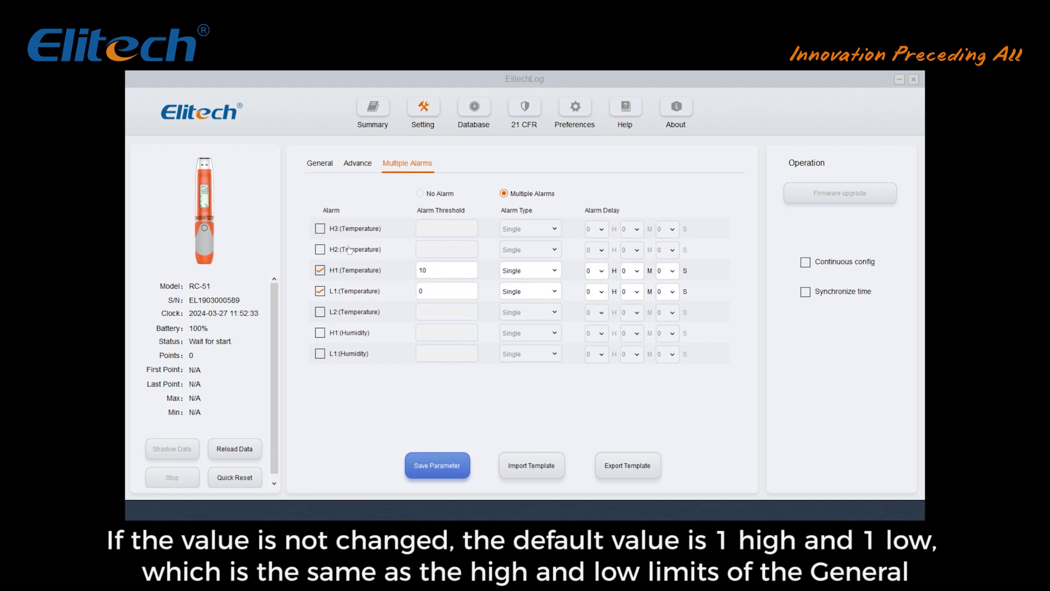
click(324, 230)
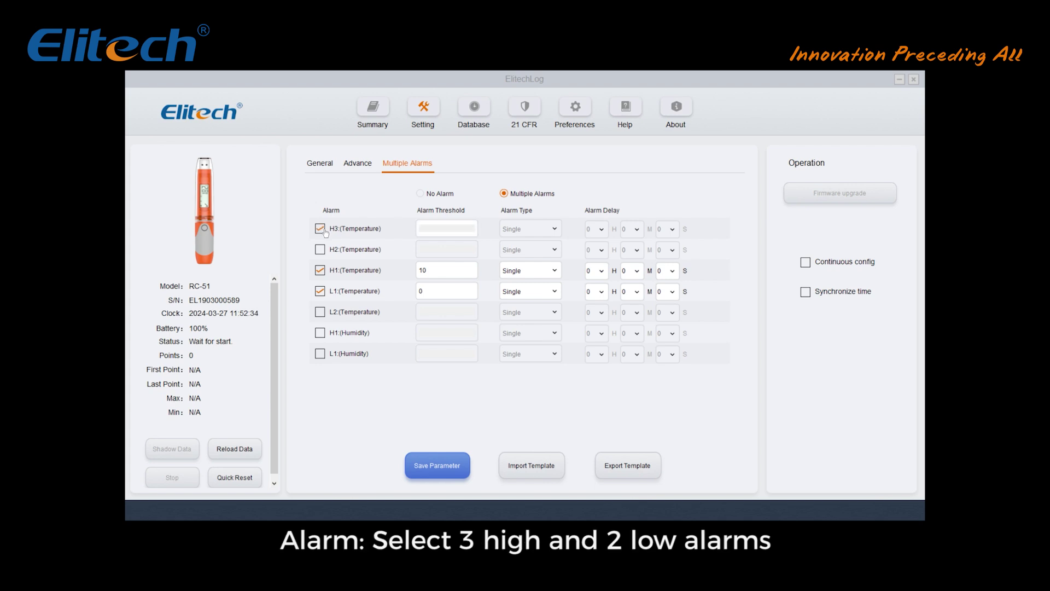
click(321, 251)
click(322, 313)
click(319, 228)
click(320, 249)
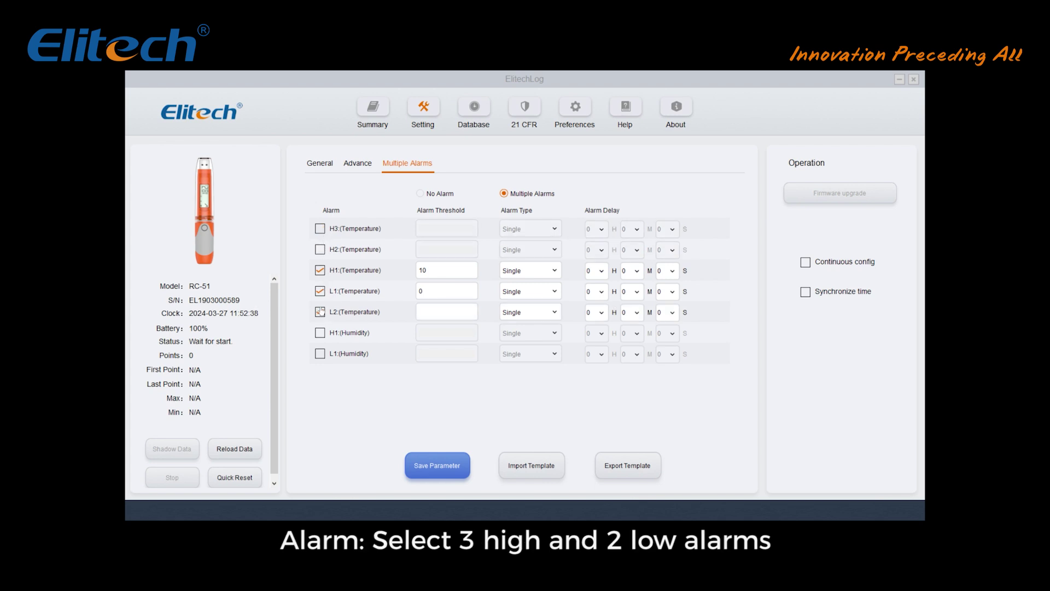
click(320, 312)
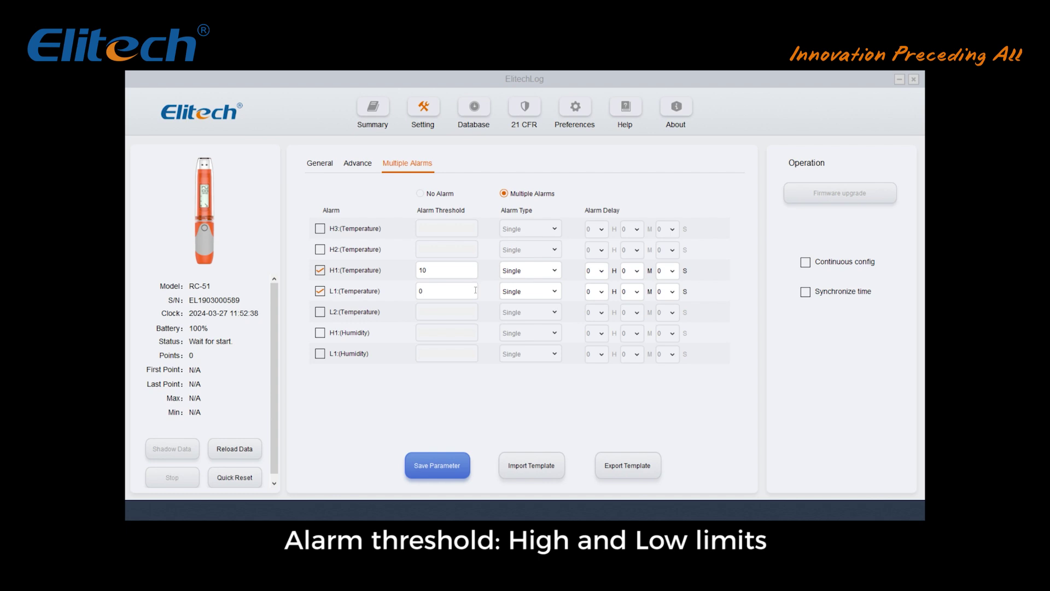
click(530, 270)
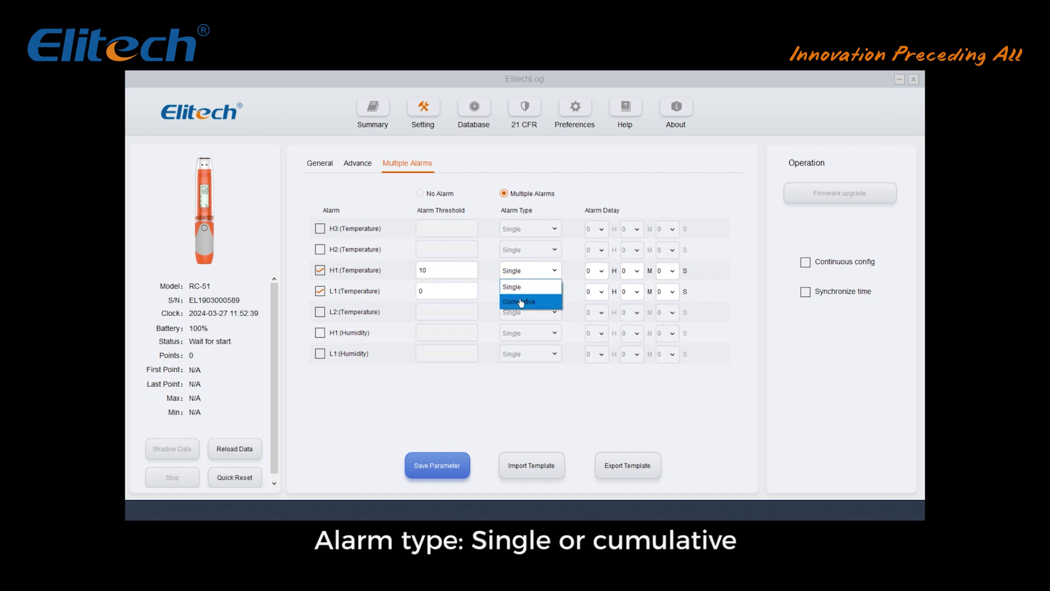
click(696, 280)
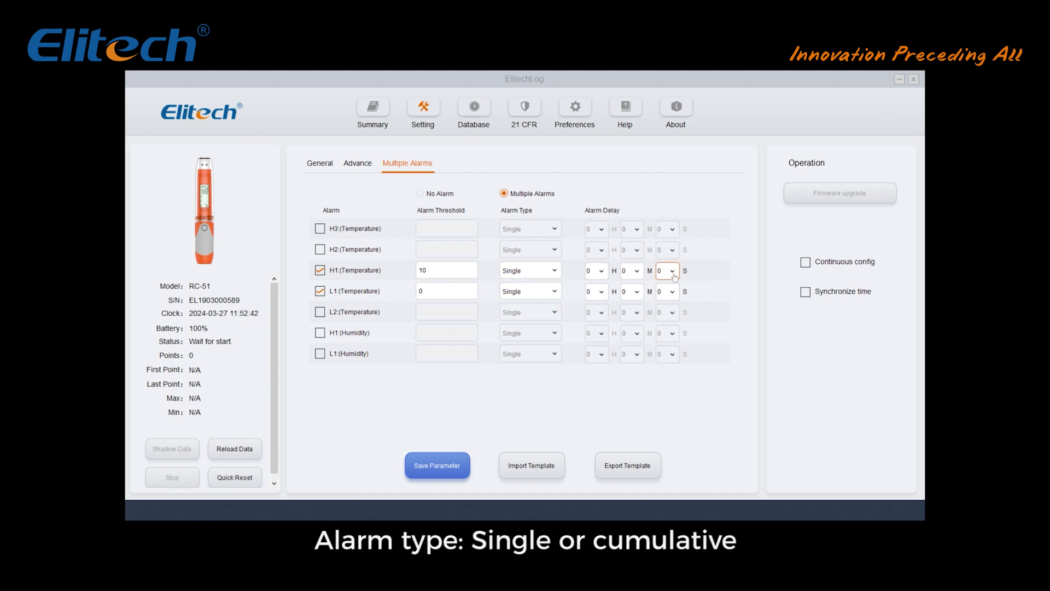
click(674, 275)
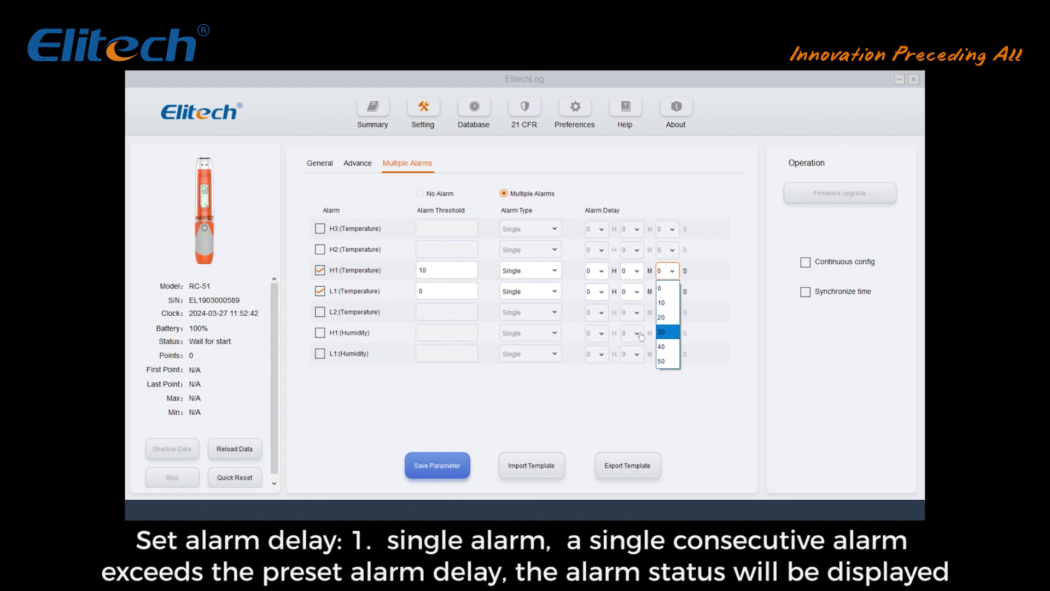
click(543, 402)
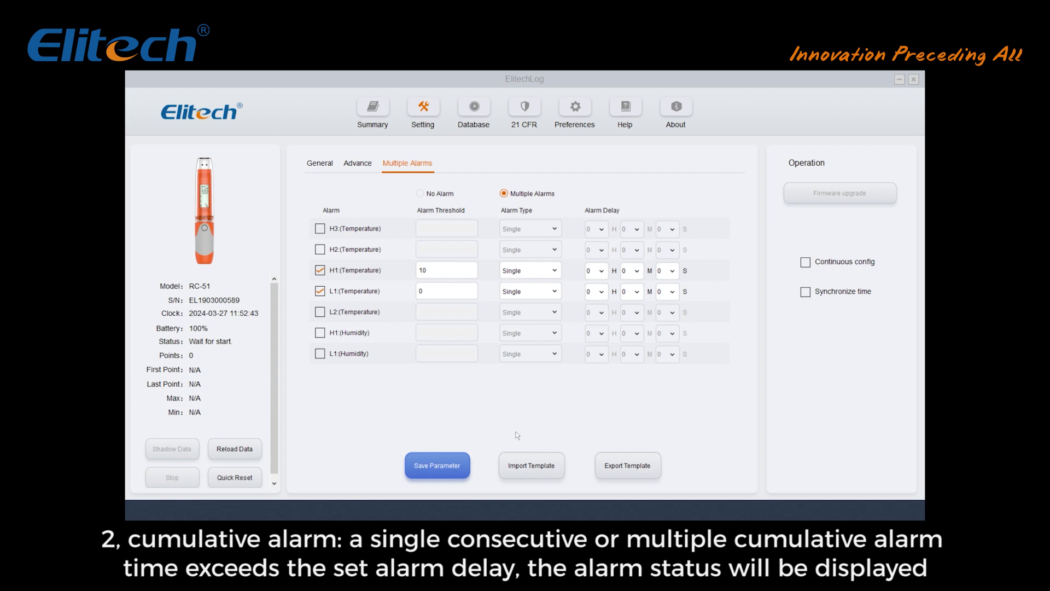
Save the parameters to the logger, accepting the data-erase warning and the success reminder
click(436, 473)
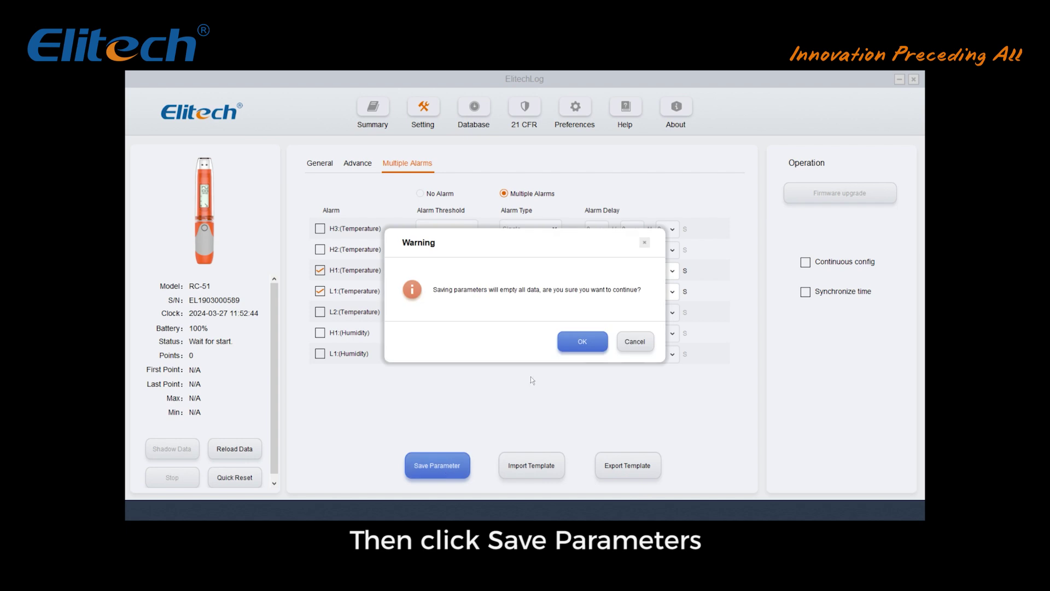
click(577, 346)
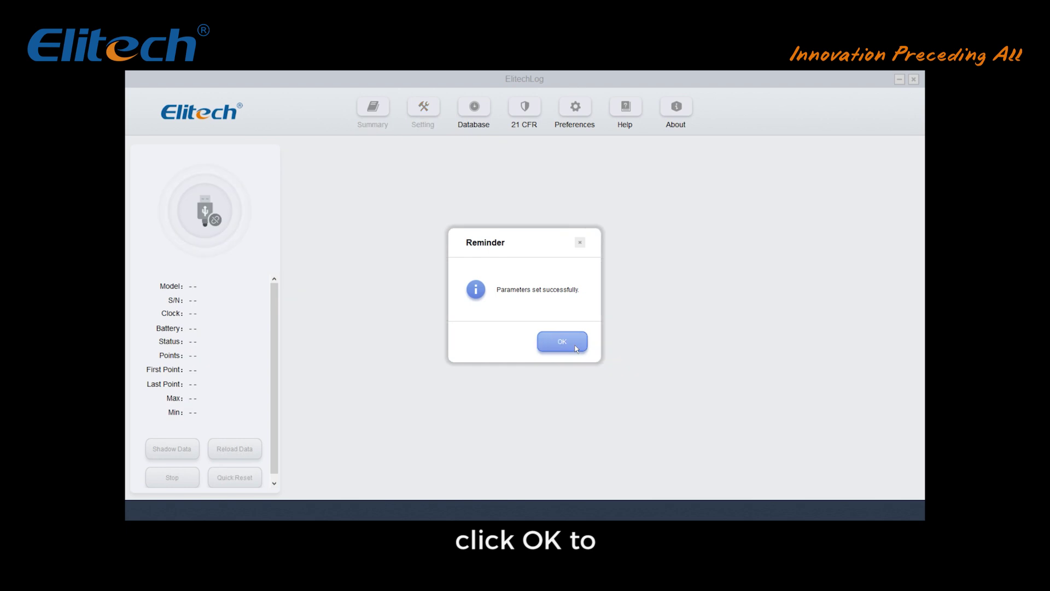
click(574, 345)
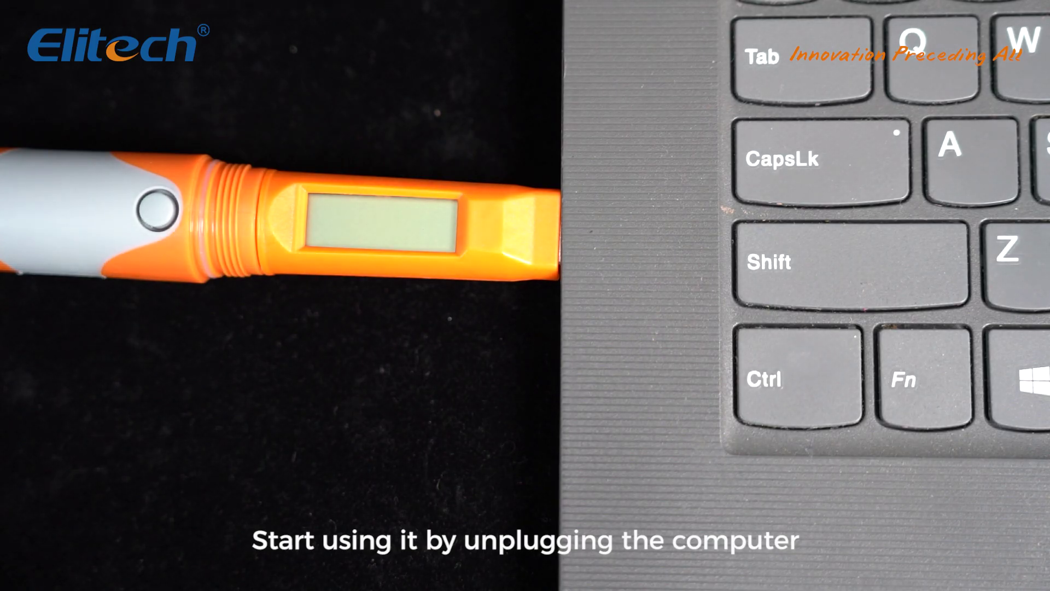